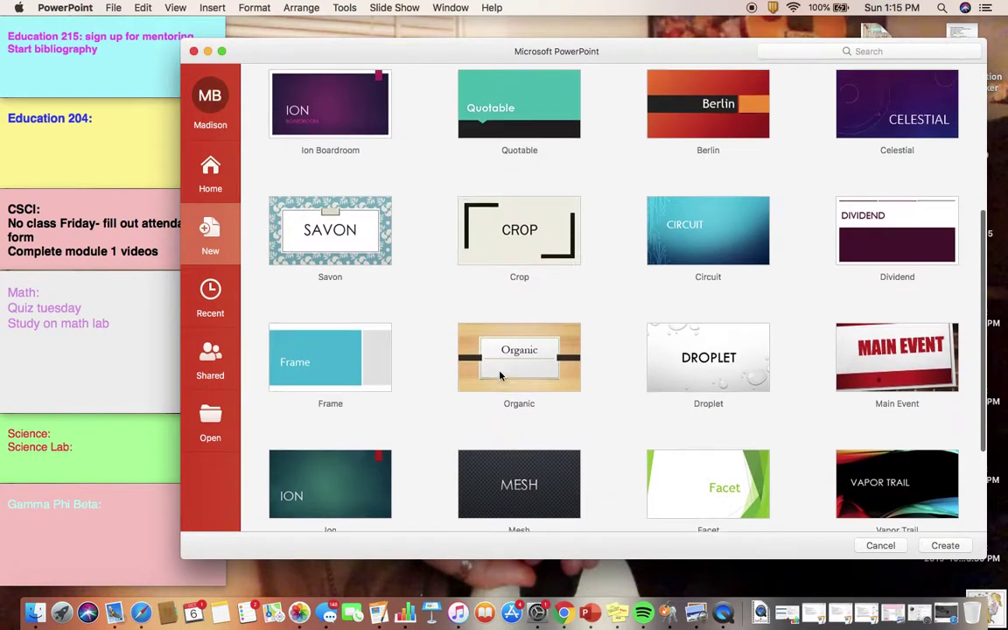
pyautogui.scroll(2, 500, 375)
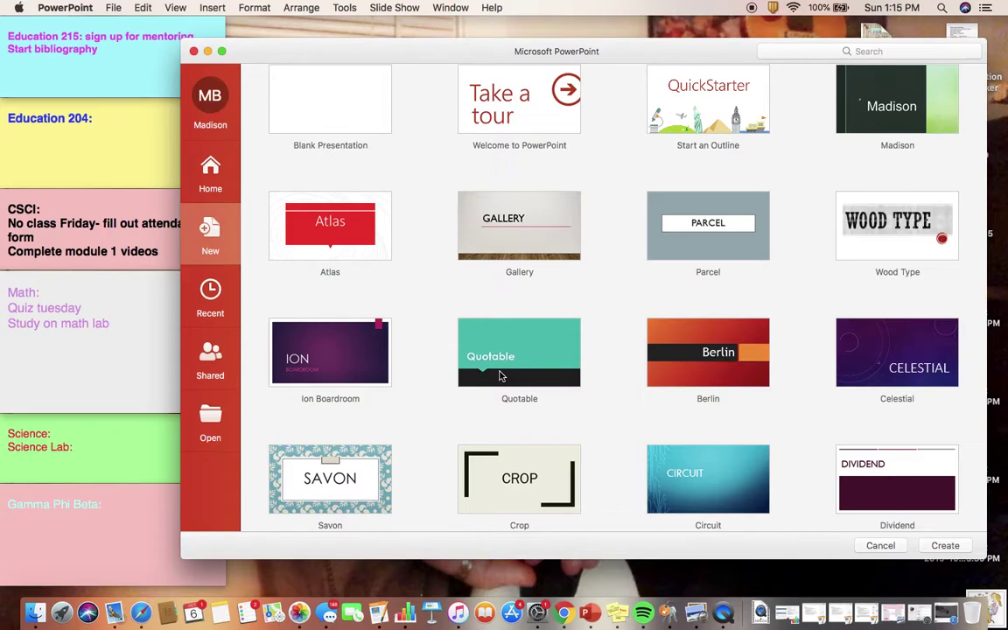
# Maximize the template gallery, browse the themes and select the Crop theme.
pyautogui.scroll(2, 500, 375)
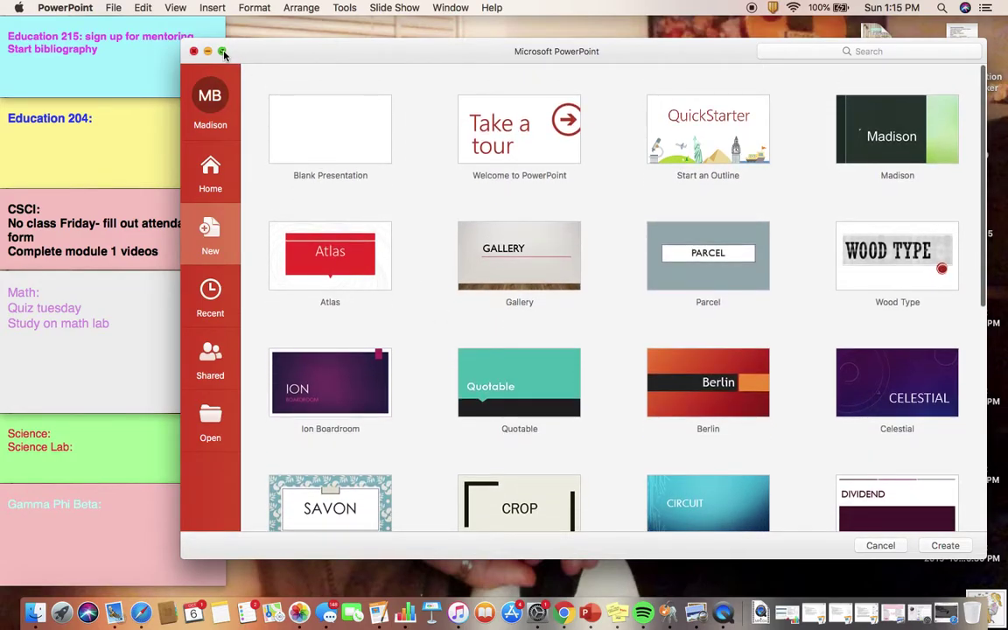
pyautogui.click(223, 52)
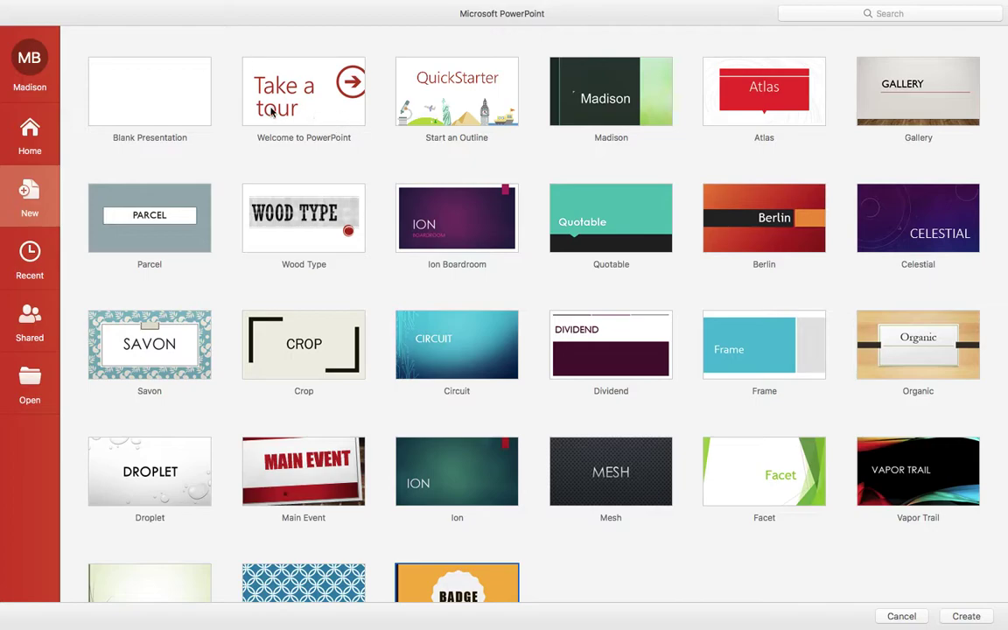
pyautogui.scroll(-3, 243, 216)
pyautogui.scroll(1, 242, 217)
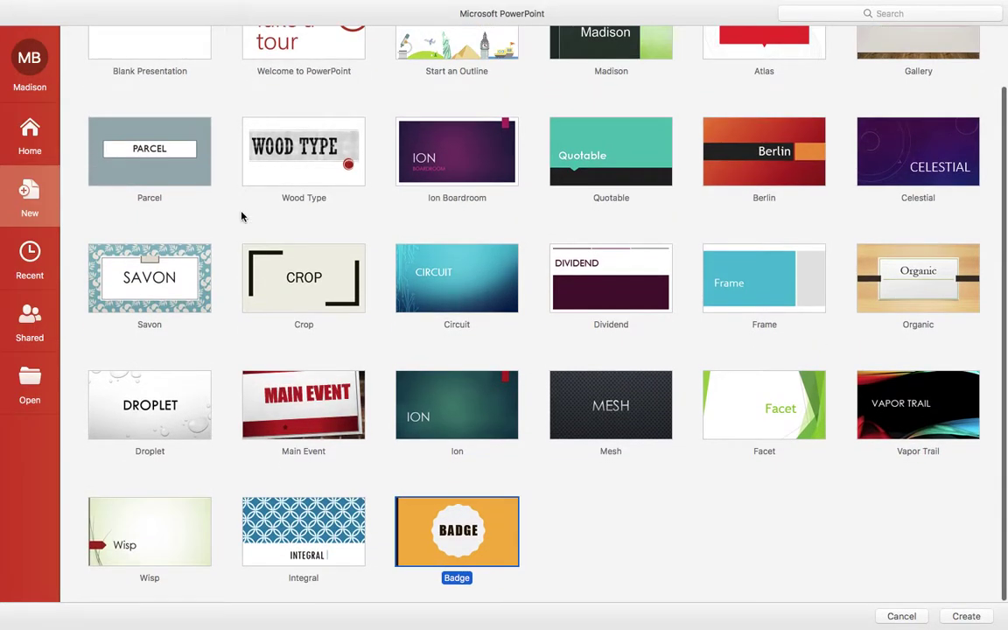
pyautogui.scroll(2, 242, 217)
pyautogui.scroll(-3, 243, 216)
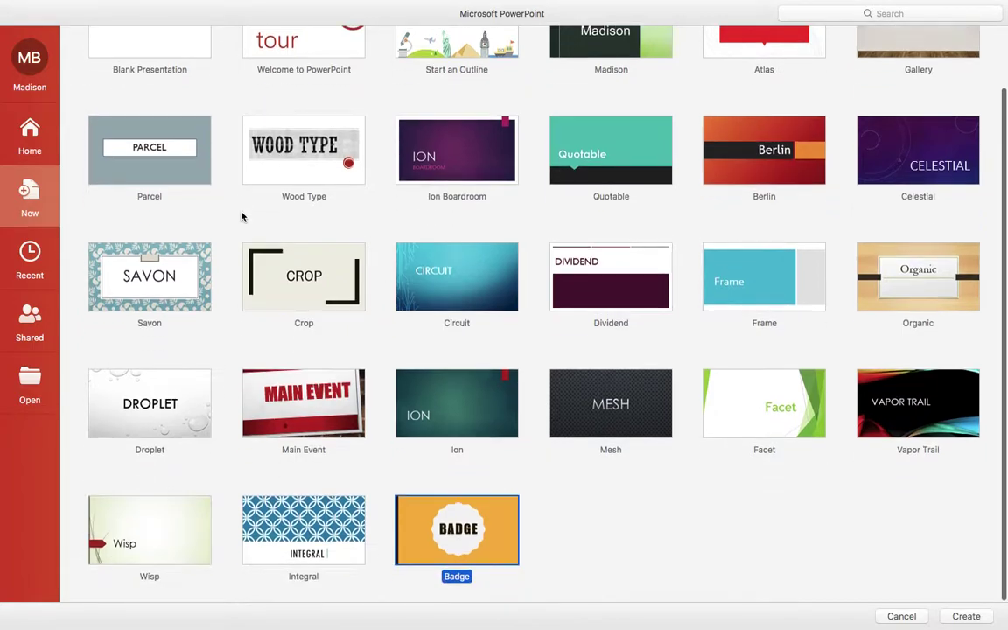
pyautogui.scroll(3, 540, 217)
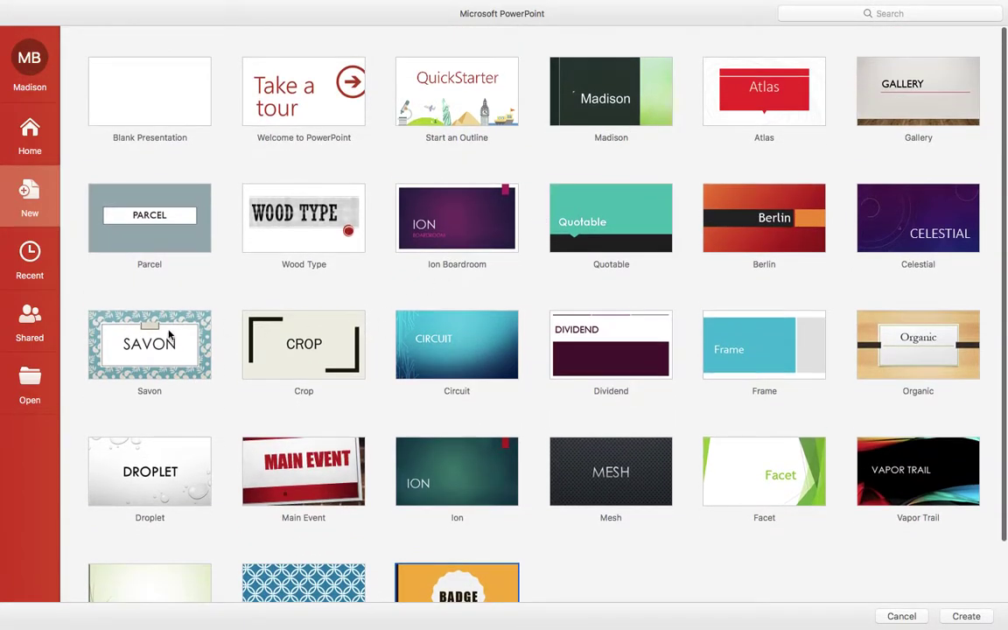
pyautogui.click(278, 350)
# Create the Crop presentation and title the first slide 'FAVORITE FOOD'.
pyautogui.doubleClick(277, 350)
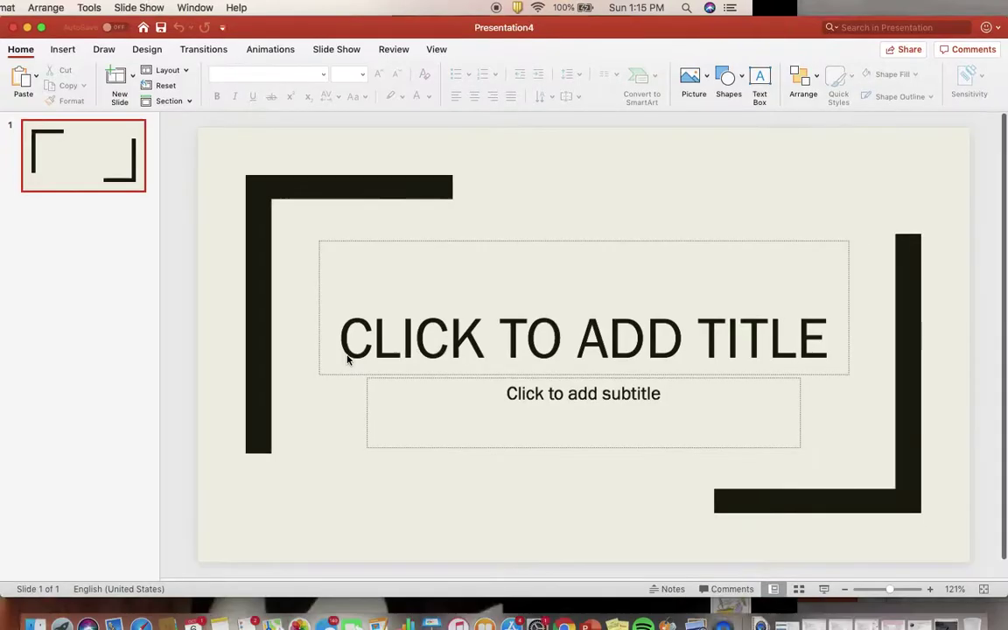
pyautogui.click(431, 358)
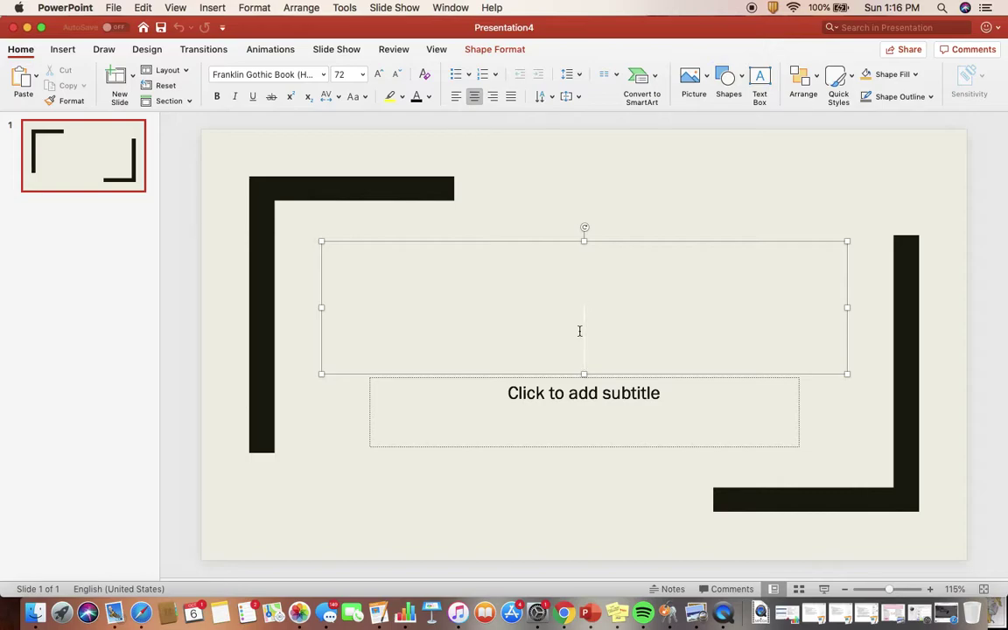
pyautogui.write('F')
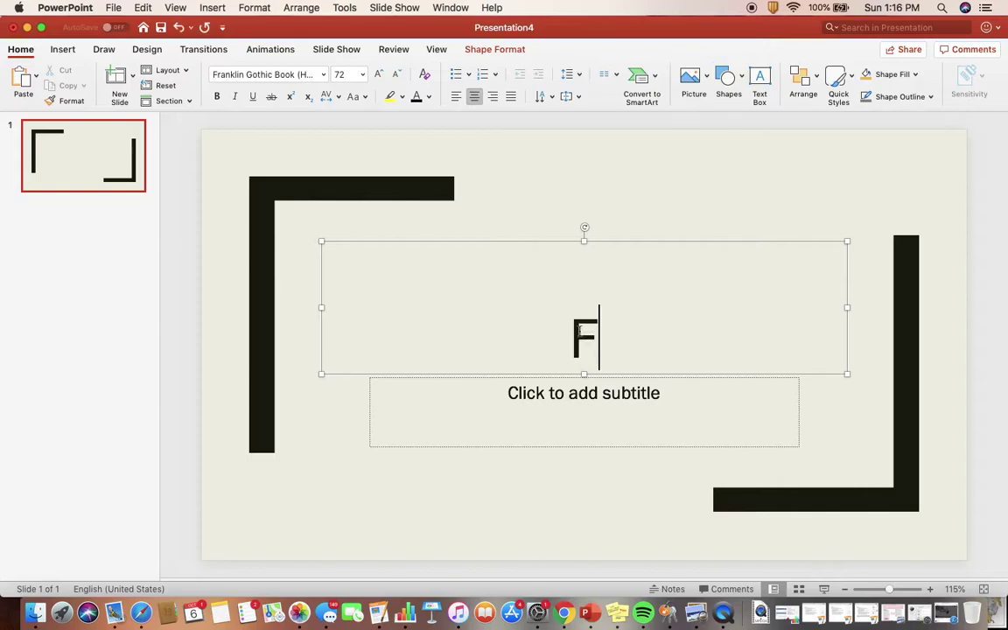
pyautogui.write('AVORITR')
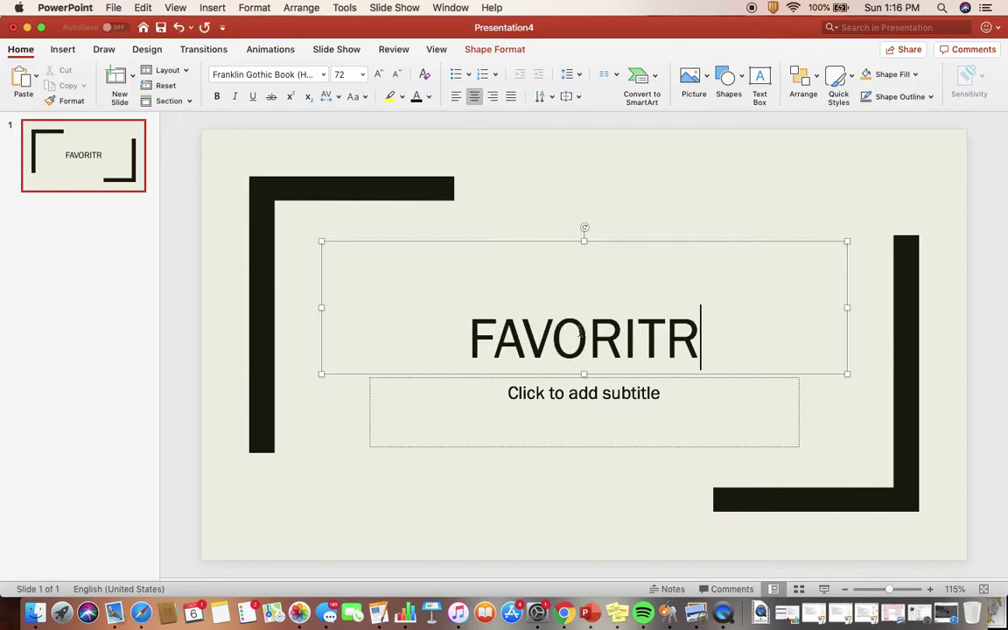
pyautogui.press('BackSpace')
pyautogui.write('E FOOD')
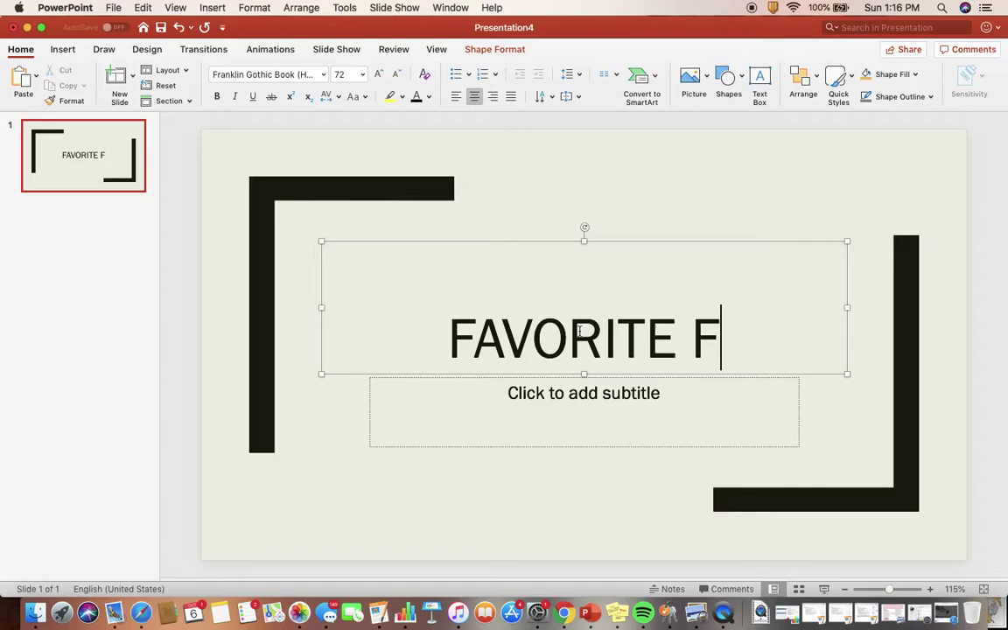
# Enter the author's name as the title slide's subtitle.
pyautogui.click(630, 396)
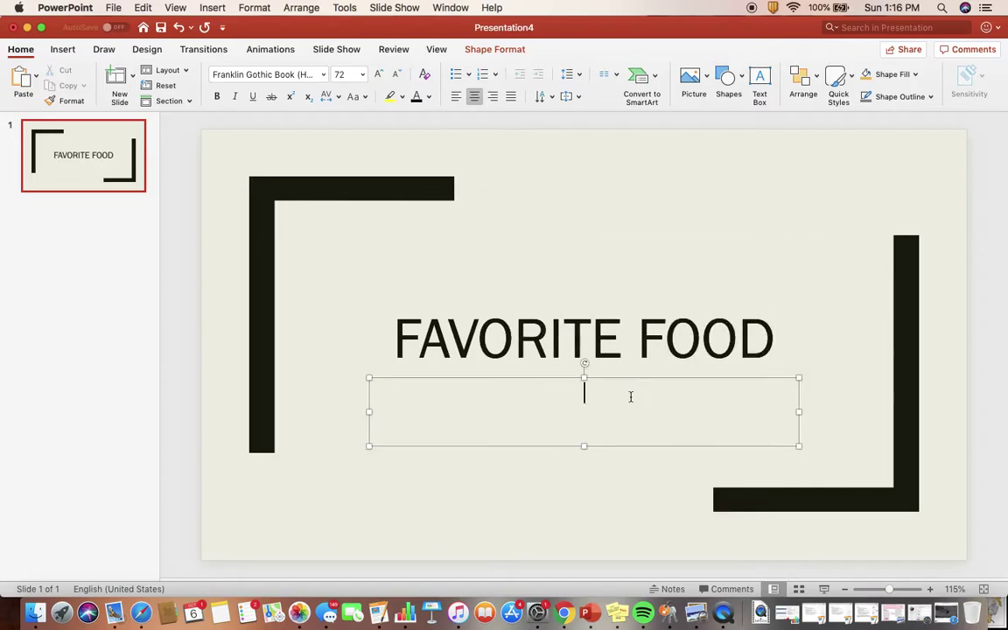
pyautogui.write('Madison Bruno')
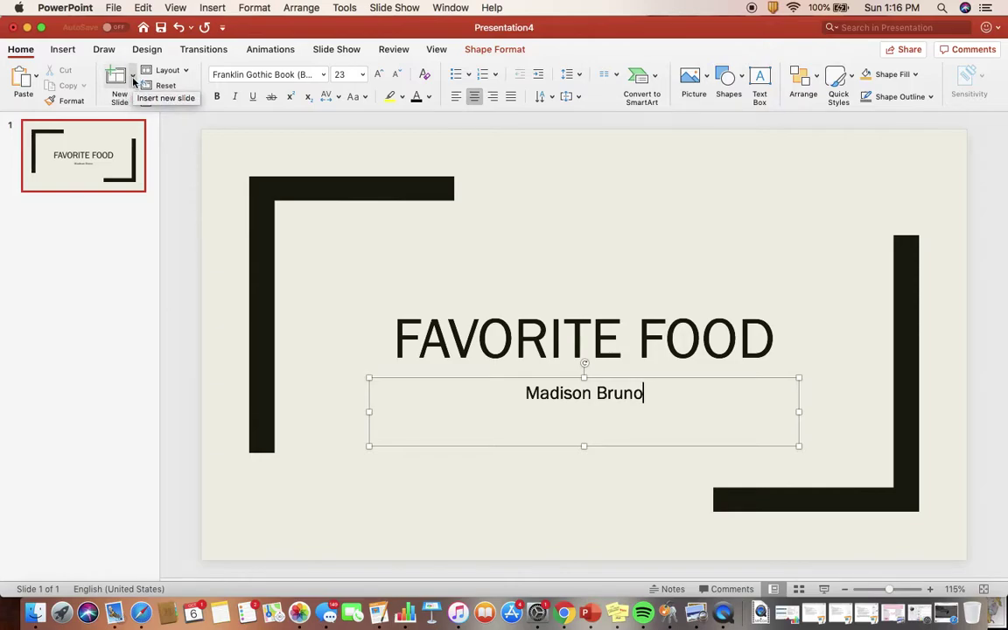
pyautogui.click(134, 80)
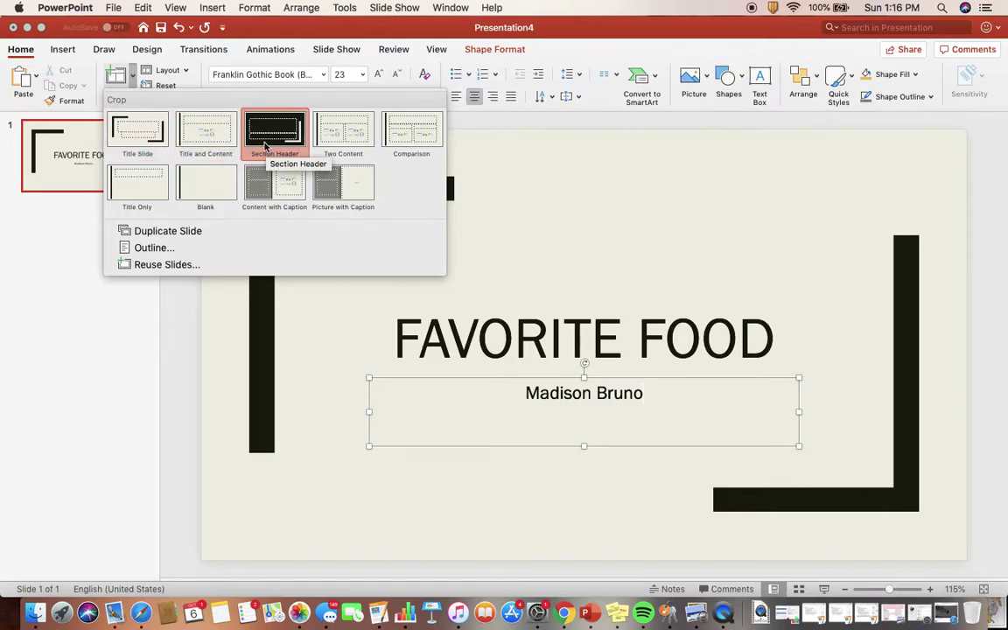
# Add a Title and Content slide and title it 'Mashed Potatoes'.
pyautogui.click(194, 131)
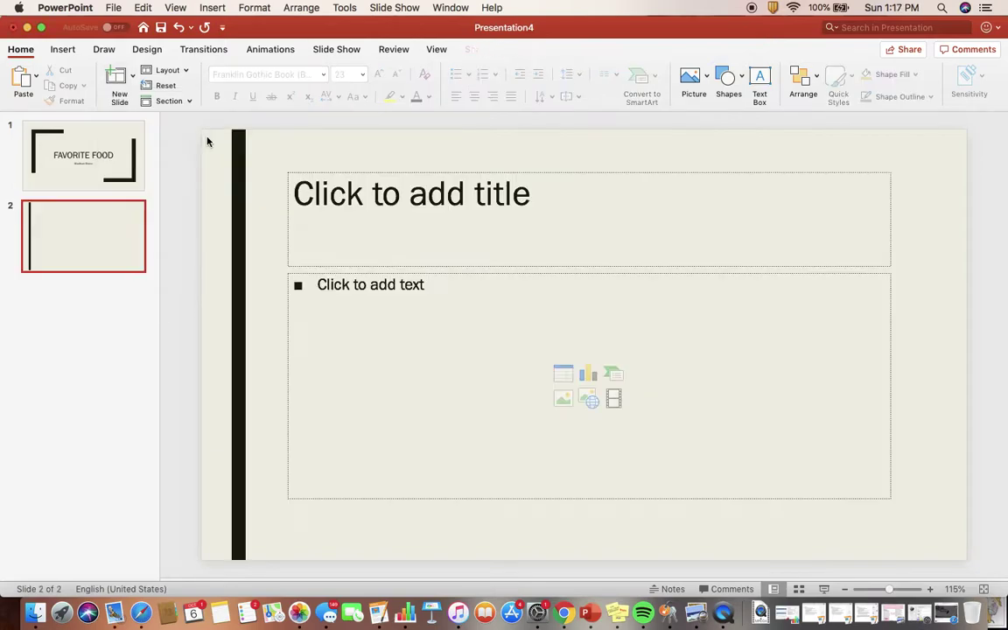
pyautogui.click(400, 207)
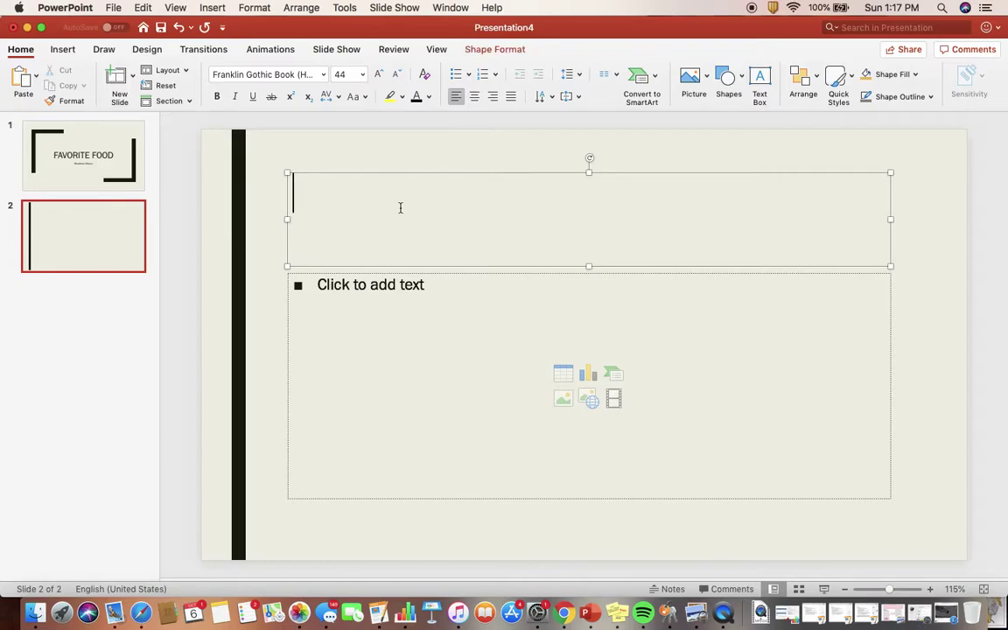
pyautogui.write('Mas')
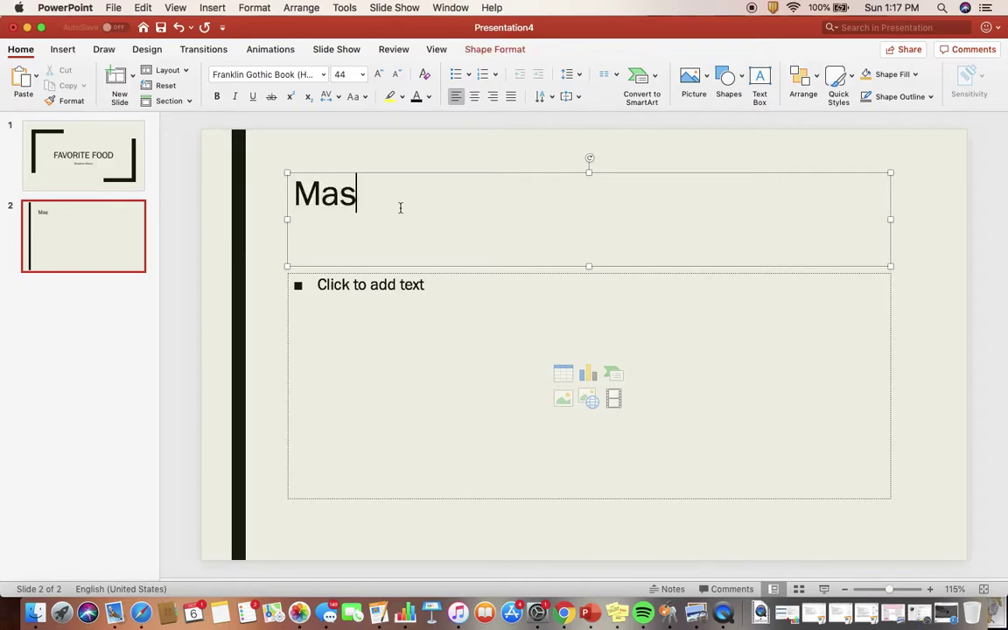
pyautogui.write('hed Potatoes')
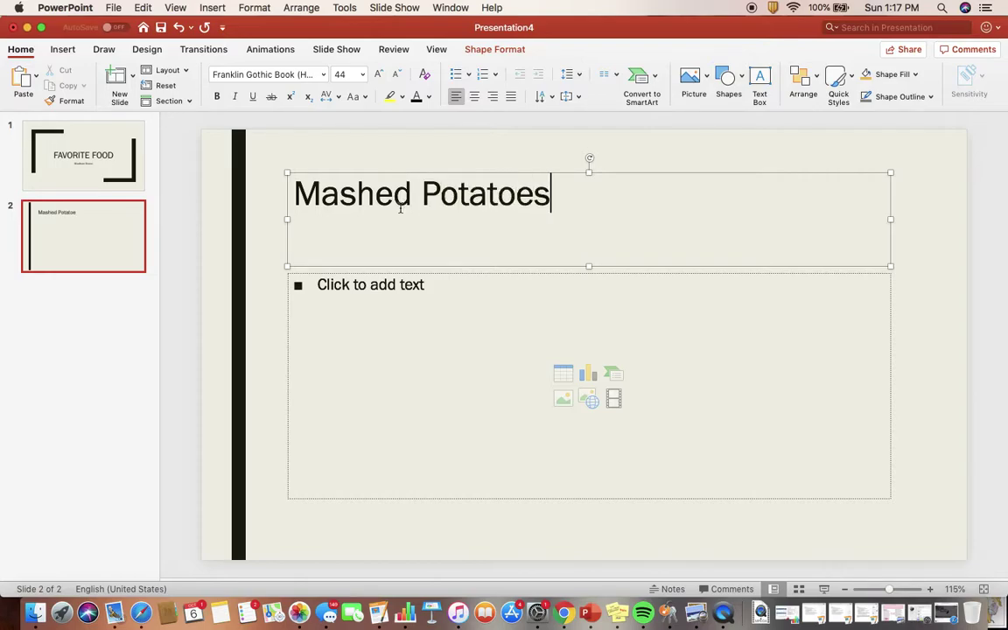
# Center the 'Mashed Potatoes' title and enlarge it from 44 pt to 66 pt.
pyautogui.doubleClick(436, 202)
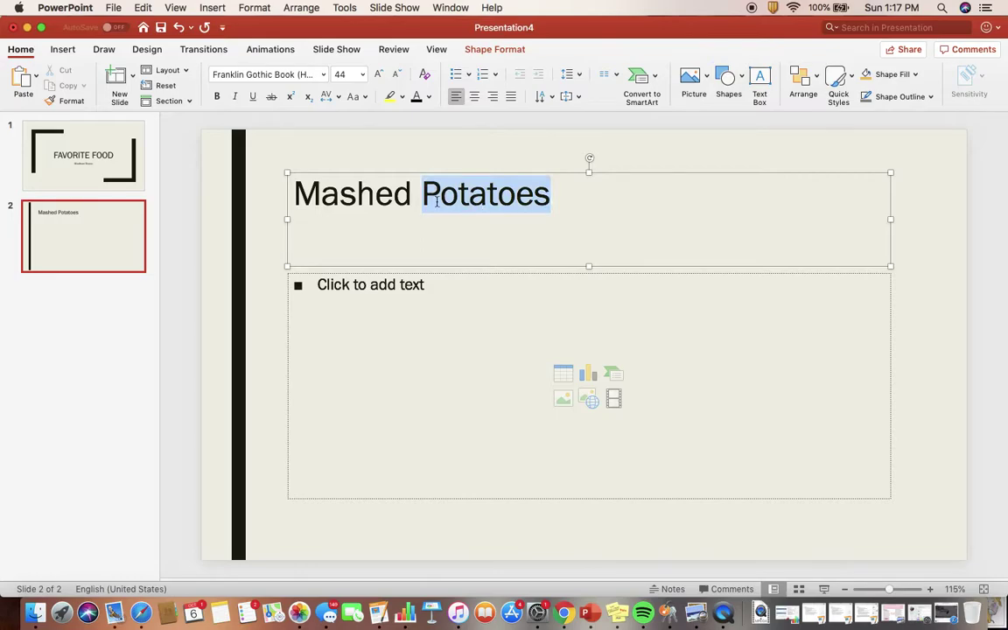
pyautogui.tripleClick(375, 199)
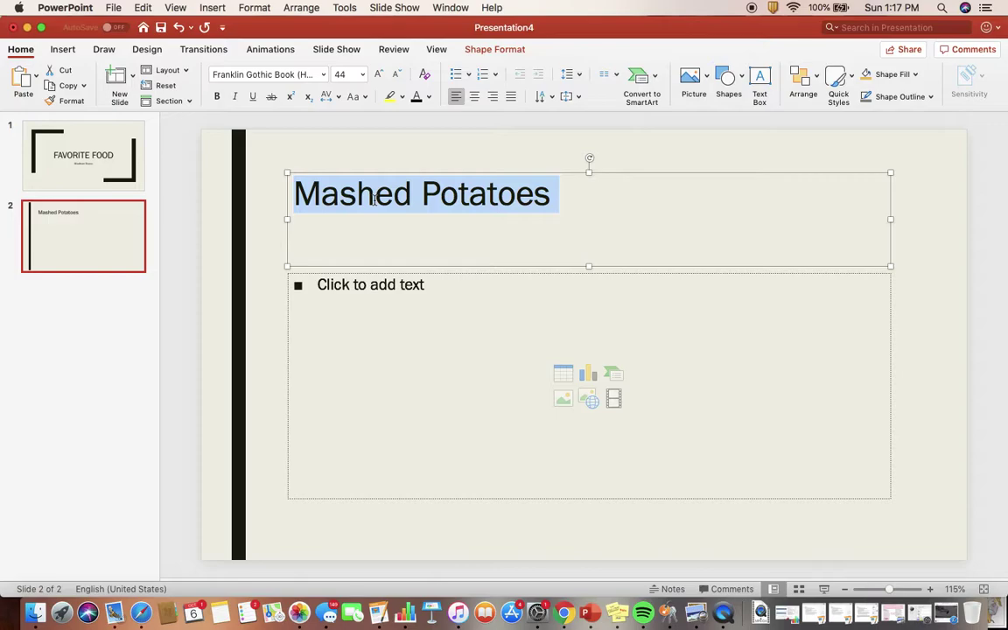
pyautogui.click(363, 78)
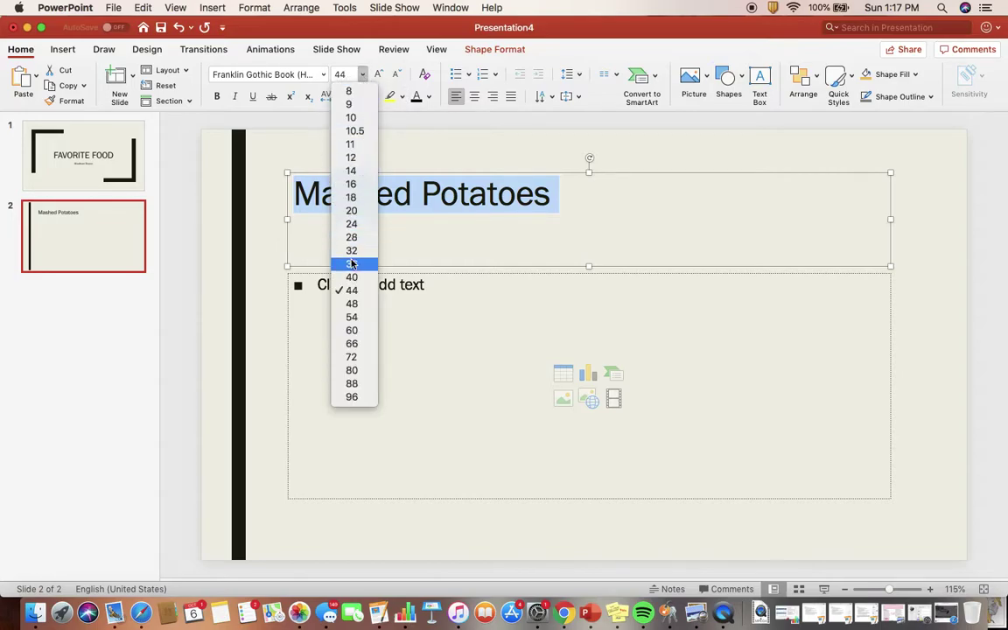
pyautogui.click(352, 331)
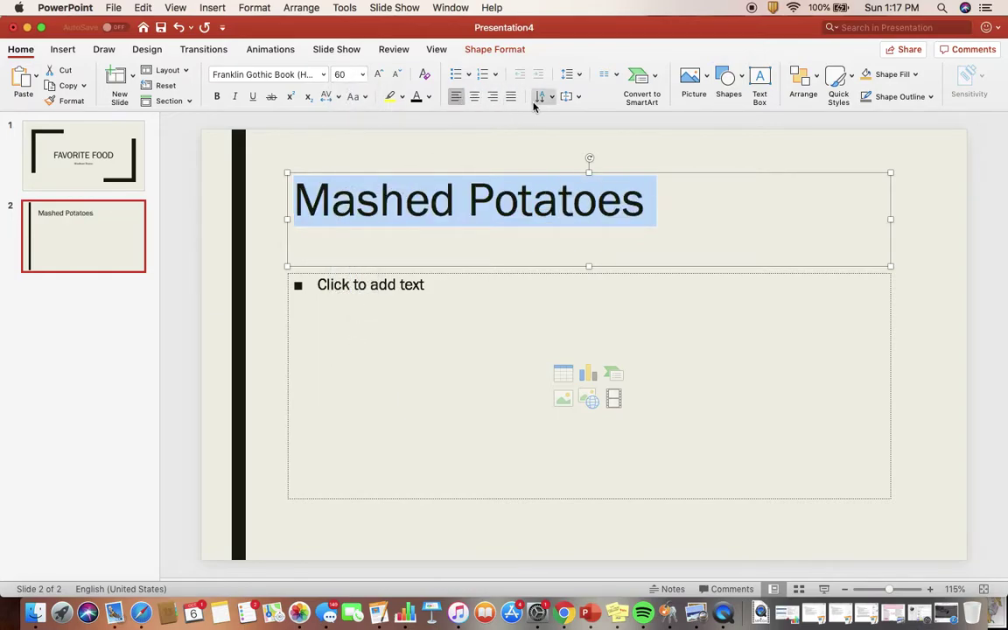
pyautogui.click(474, 96)
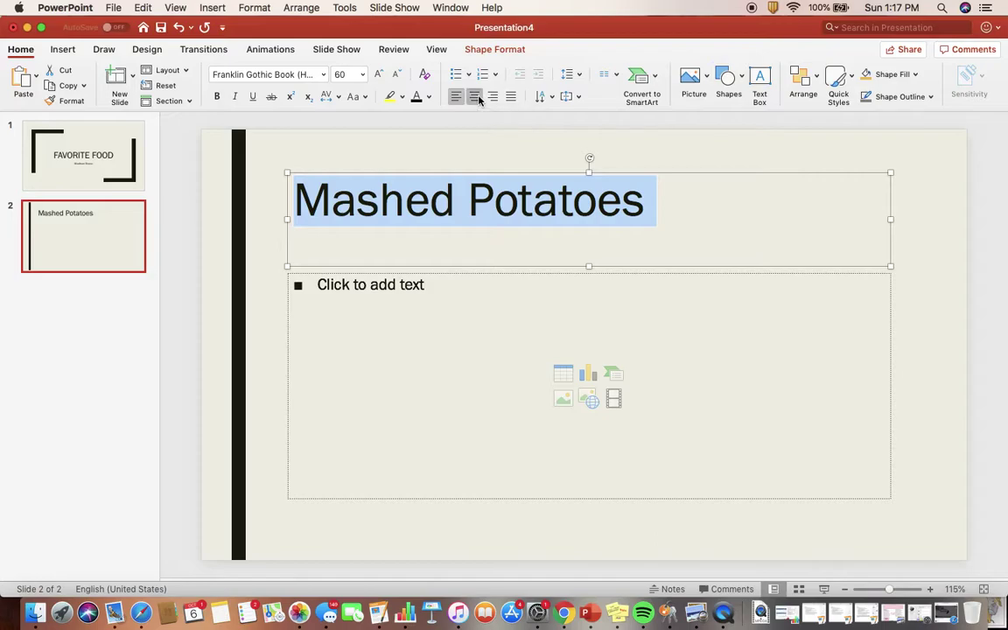
pyautogui.click(362, 74)
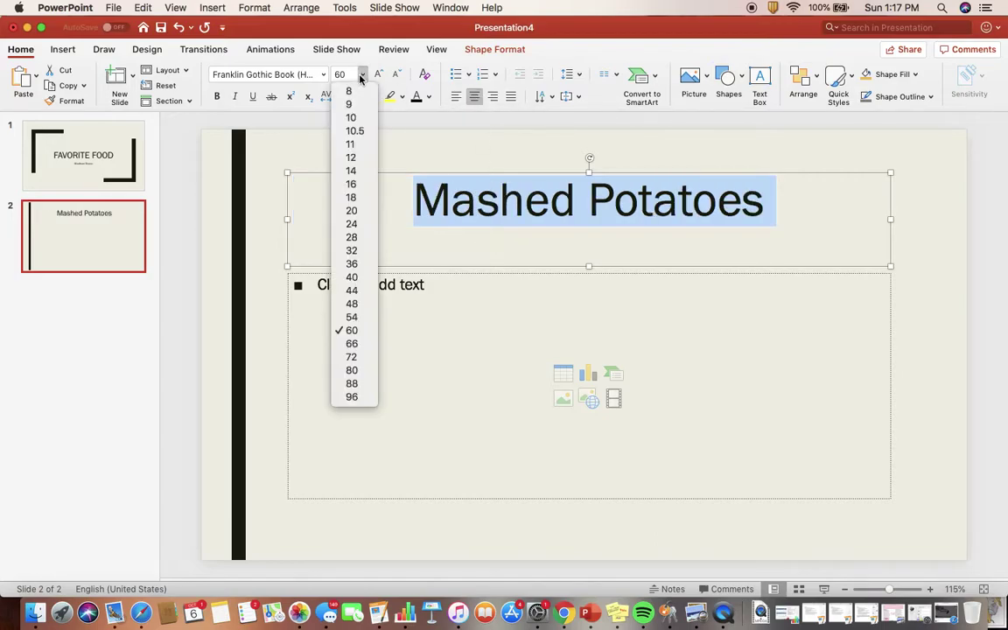
pyautogui.click(351, 348)
pyautogui.click(468, 341)
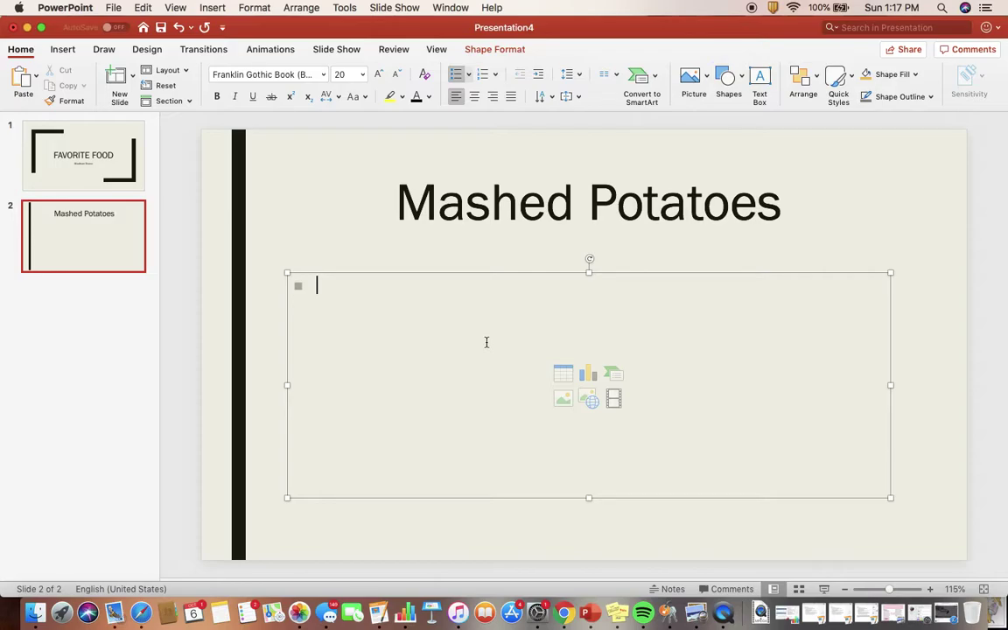
# Search Online Pictures for 'mashed potatoes'.
pyautogui.click(708, 78)
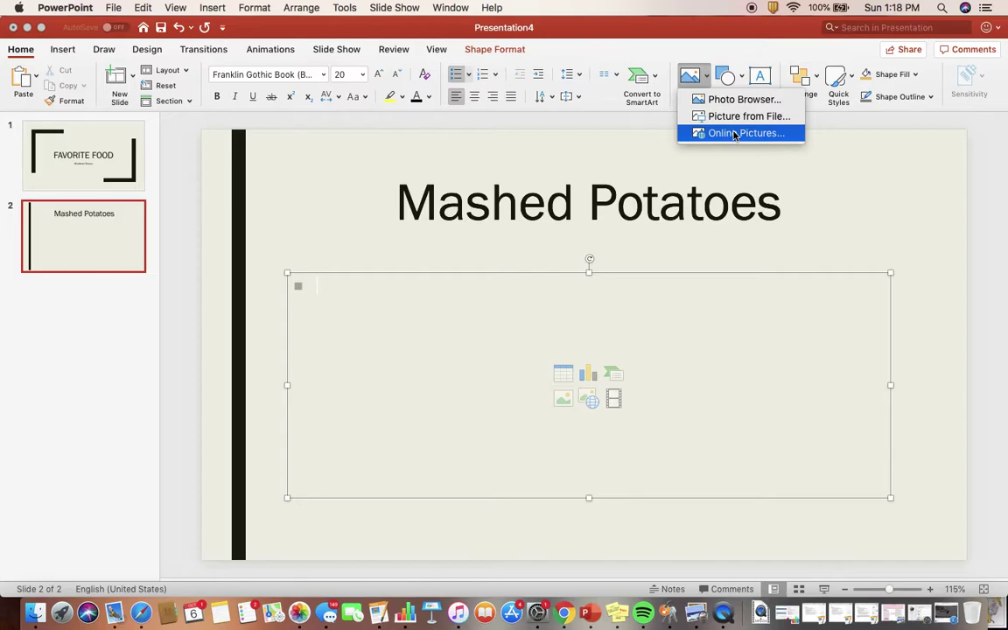
pyautogui.click(735, 134)
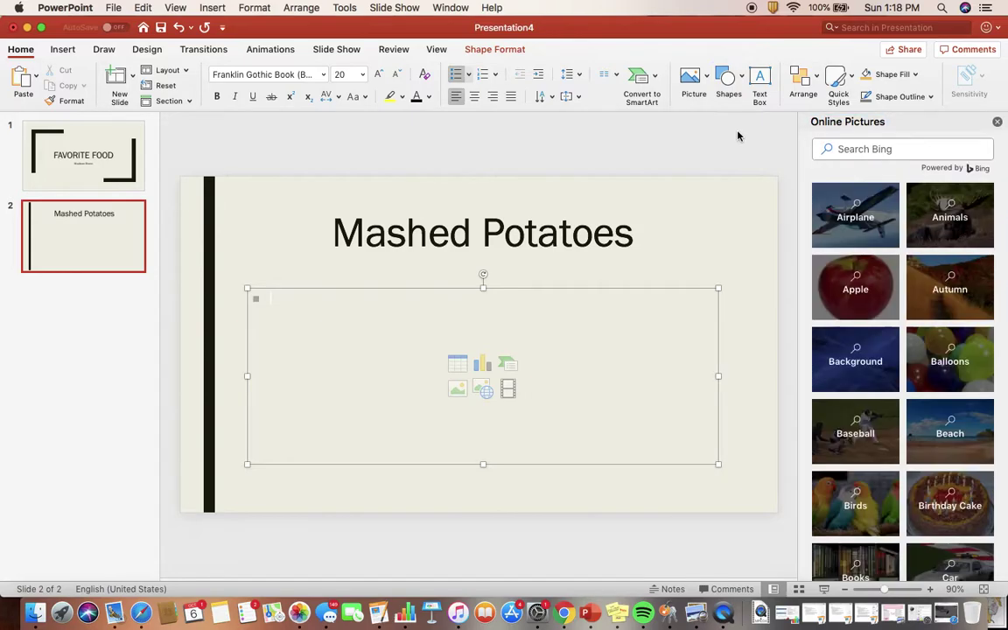
pyautogui.click(908, 150)
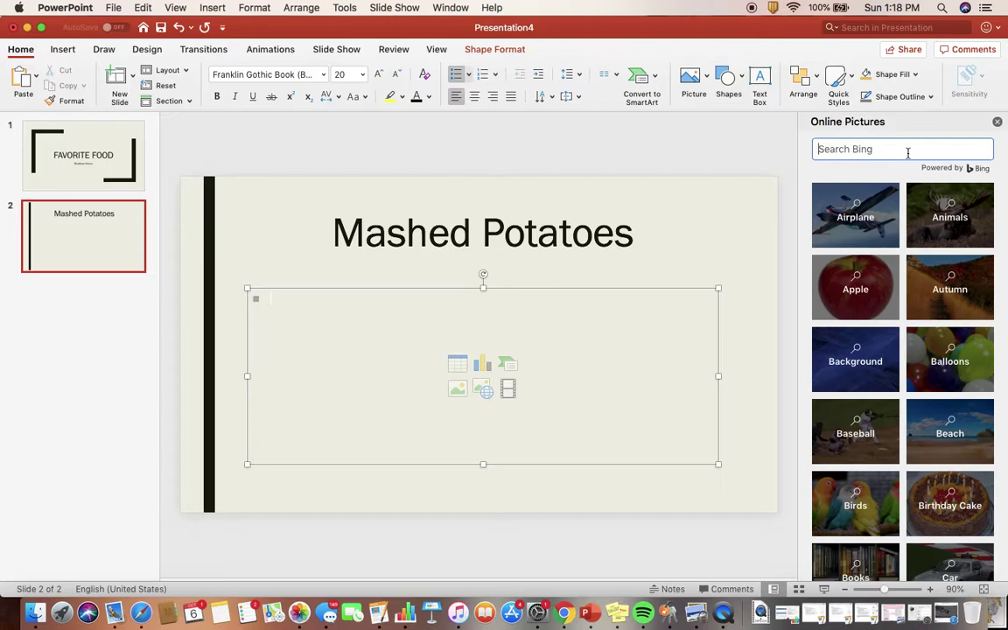
pyautogui.write('mashed potatoes')
pyautogui.press('Return')
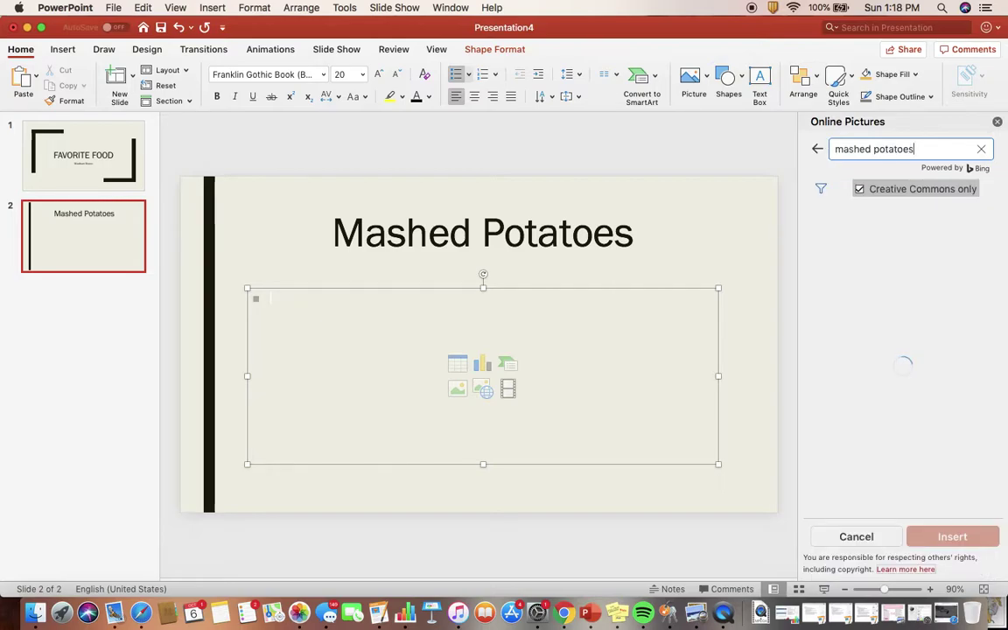
# Insert the second mashed potatoes photo from the results into the slide.
pyautogui.scroll(-2, 927, 302)
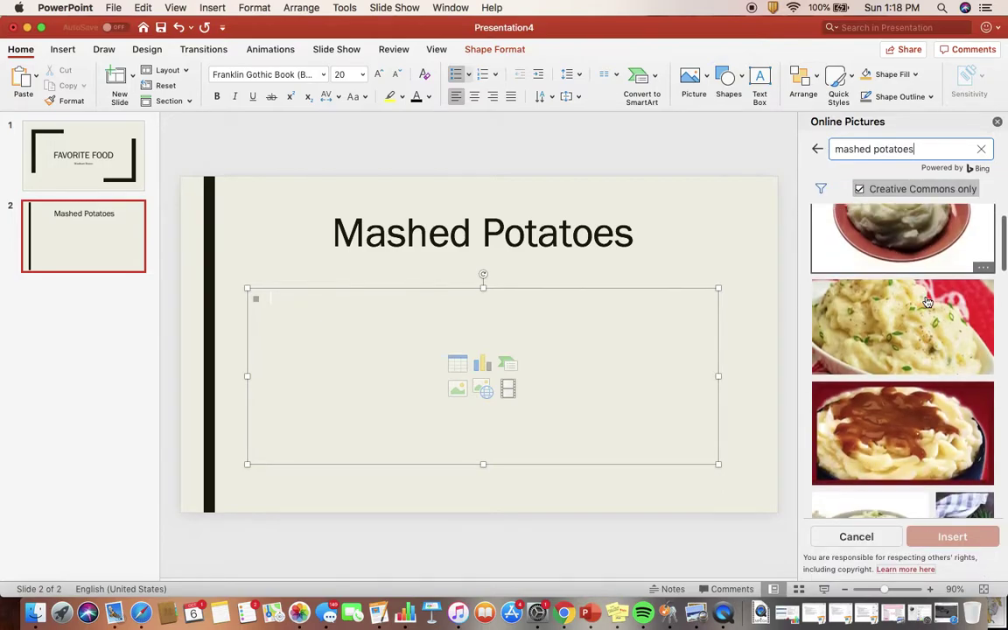
pyautogui.click(928, 320)
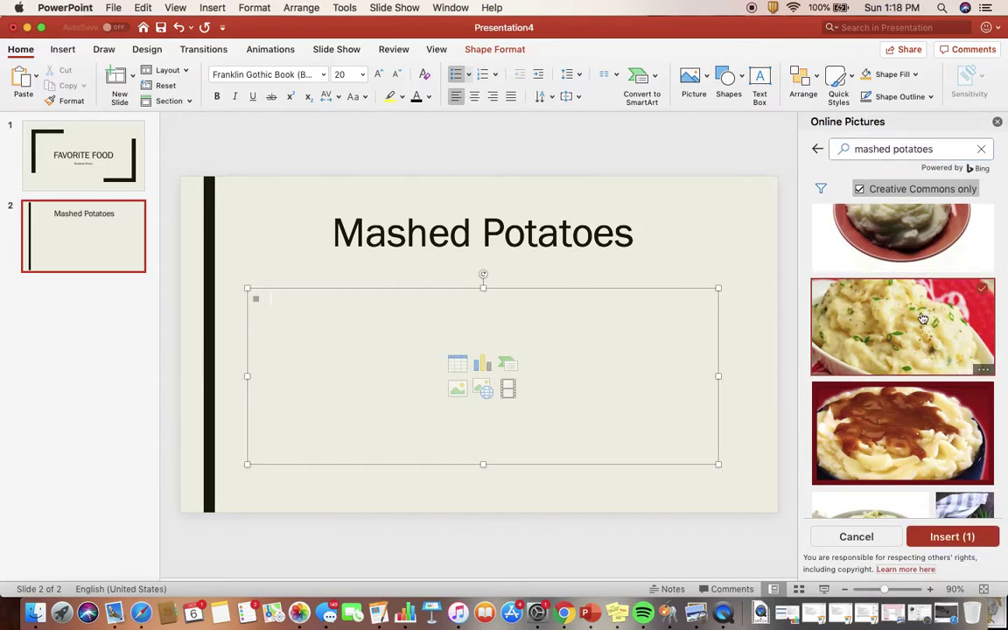
pyautogui.click(848, 322)
pyautogui.click(849, 322)
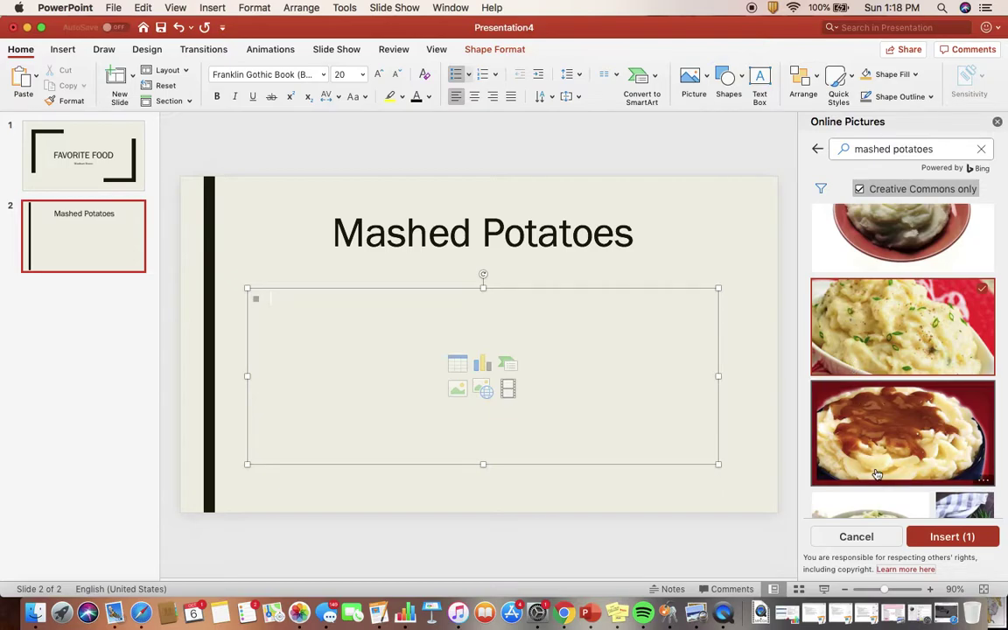
pyautogui.click(960, 542)
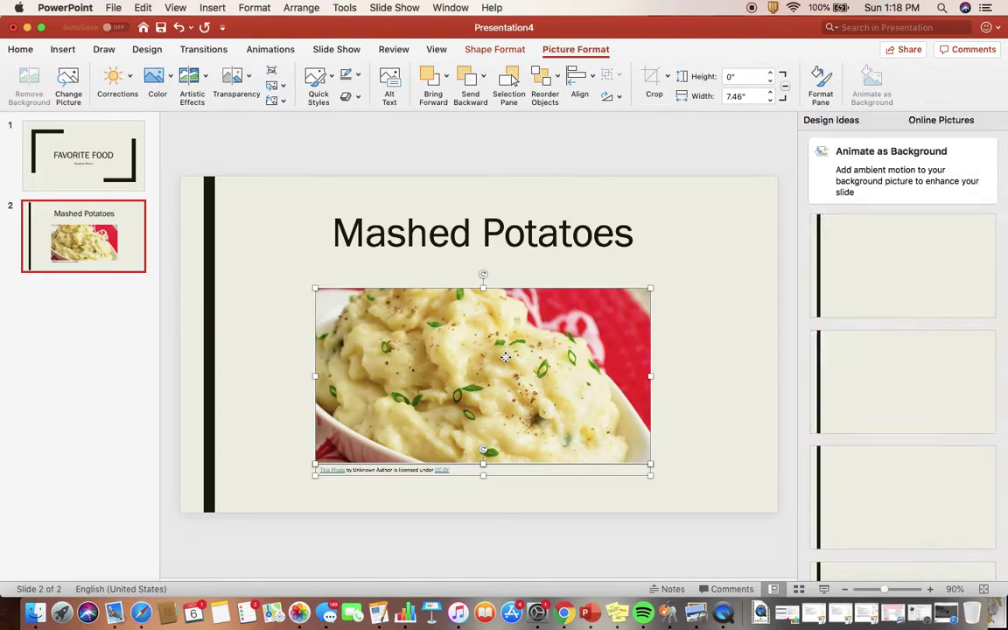
# Enlarge the photo to about 8.5 inches wide and place it just below the title.
pyautogui.moveTo(505, 357); pyautogui.dragTo(507, 351)
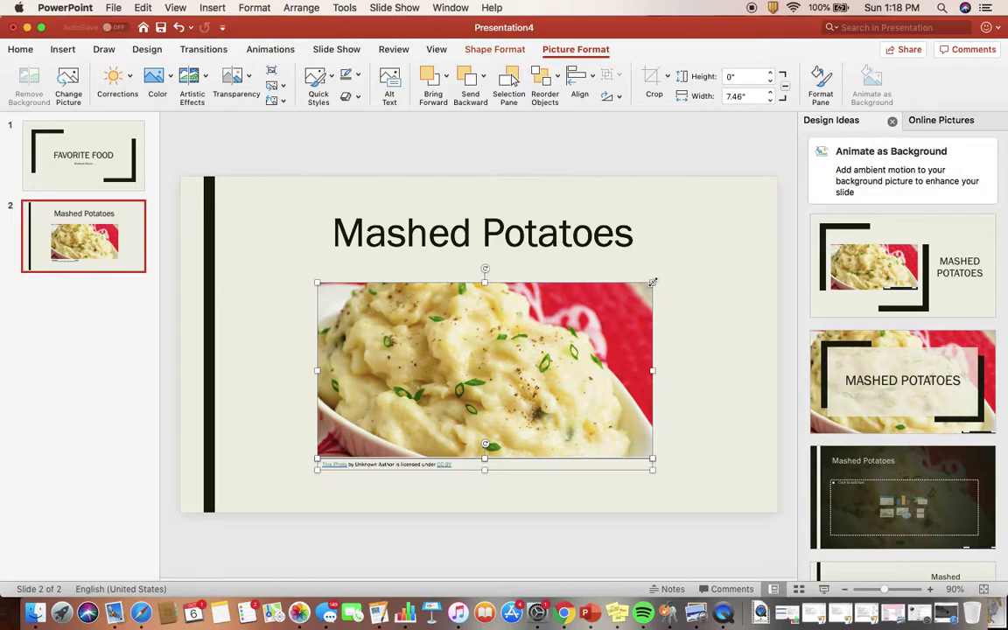
pyautogui.moveTo(653, 283)
pyautogui.mouseDown()
pyautogui.moveTo(707, 245)
pyautogui.moveTo(663, 263)
pyautogui.moveTo(589, 317)
pyautogui.moveTo(665, 277)
pyautogui.moveTo(640, 302)
pyautogui.moveTo(664, 277)
pyautogui.mouseUp()
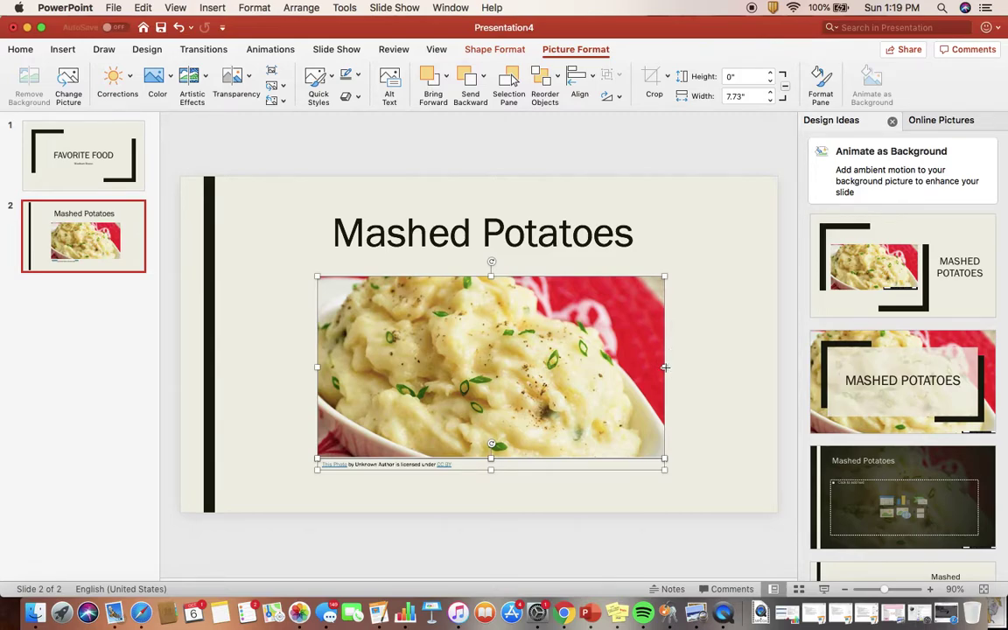
pyautogui.moveTo(665, 367); pyautogui.dragTo(697, 367)
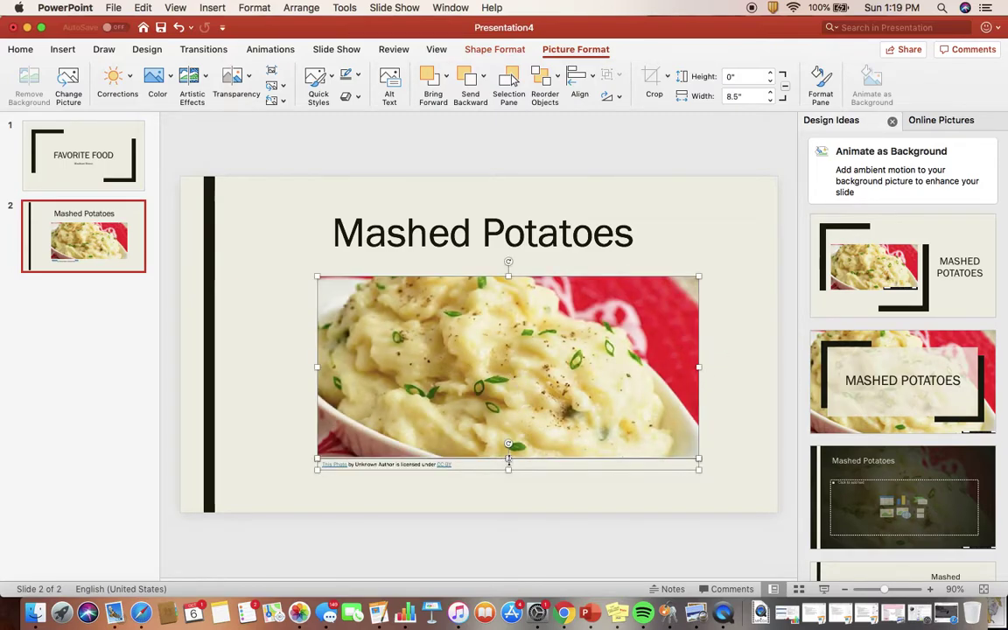
pyautogui.moveTo(506, 460)
pyautogui.mouseDown()
pyautogui.moveTo(505, 448)
pyautogui.moveTo(510, 471)
pyautogui.moveTo(516, 435)
pyautogui.moveTo(510, 458)
pyautogui.mouseUp()
pyautogui.moveTo(530, 410)
pyautogui.mouseDown()
pyautogui.moveTo(477, 398)
pyautogui.moveTo(555, 378)
pyautogui.moveTo(473, 424)
pyautogui.moveTo(513, 407)
pyautogui.mouseUp()
pyautogui.click(740, 395)
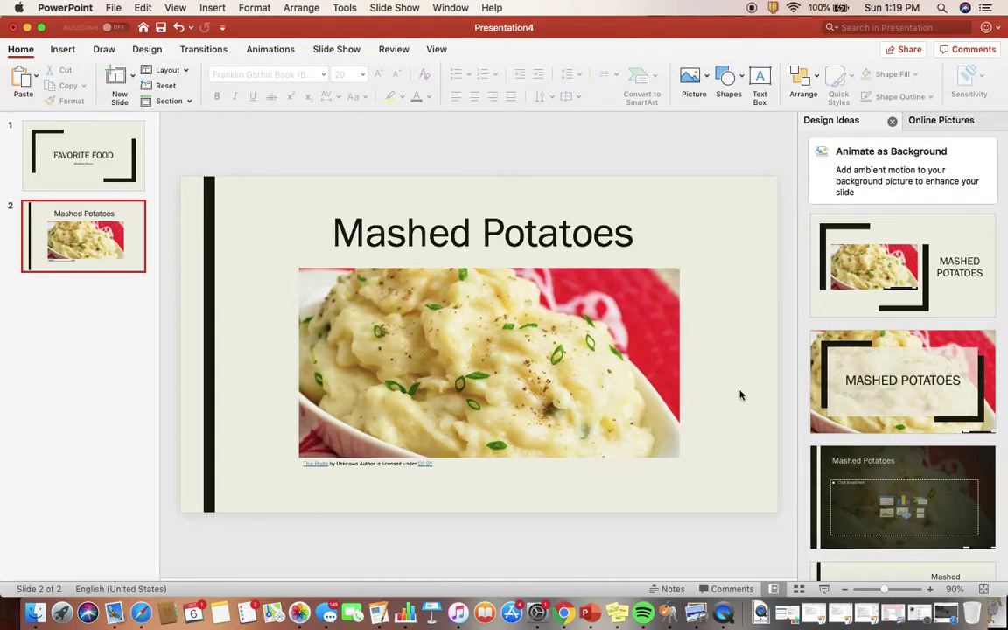